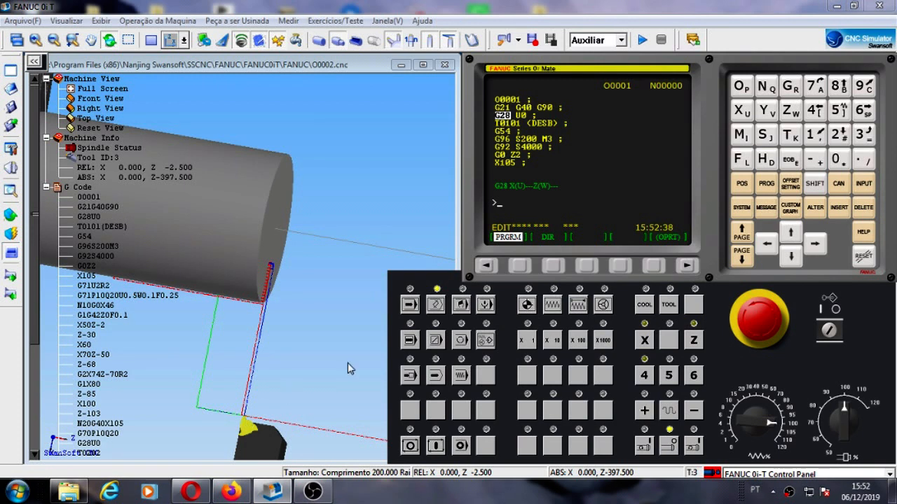
Review the opening blocks of program O0001, from the G28 U0 return through the G71 roughing cycle and its U0.5 allowance
{"action": "key", "text": "Down"}
{"action": "key", "text": "Down"}
{"action": "key", "text": "Down"}
{"action": "key", "text": "Down"}
{"action": "key", "text": "Down"}
{"action": "key", "text": "Down"}
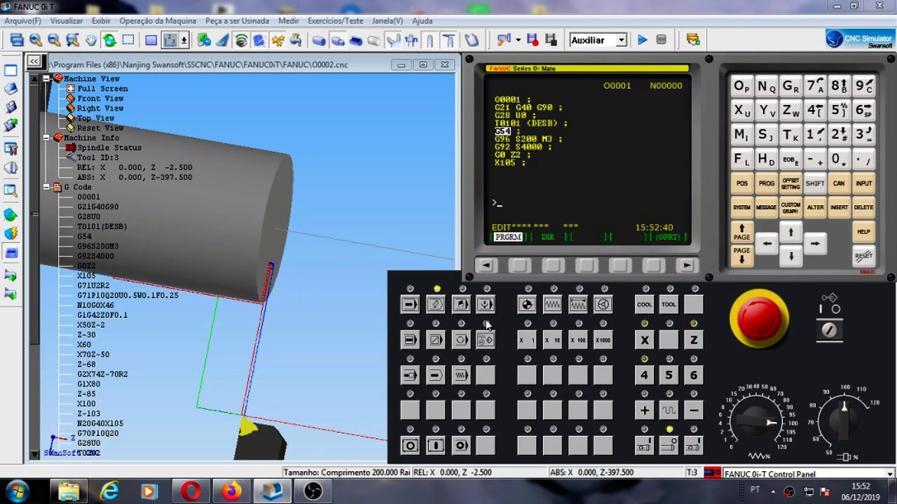
{"action": "key", "text": "Down"}
{"action": "key", "text": "Down"}
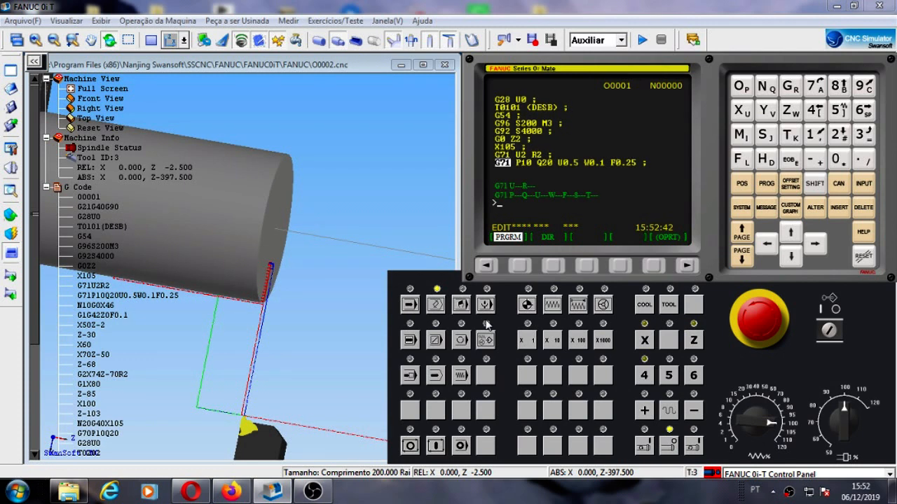
{"action": "key", "text": "Up"}
{"action": "key", "text": "Down"}
{"action": "key", "text": "Down"}
{"action": "key", "text": "Down"}
{"action": "key", "text": "Up"}
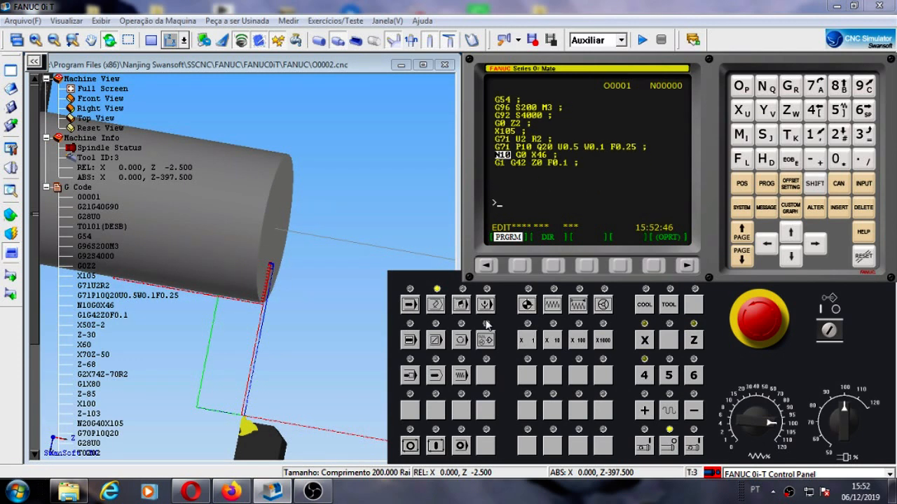
{"action": "key", "text": "Up"}
{"action": "key", "text": "Right"}
{"action": "key", "text": "Right"}
{"action": "key", "text": "Right"}
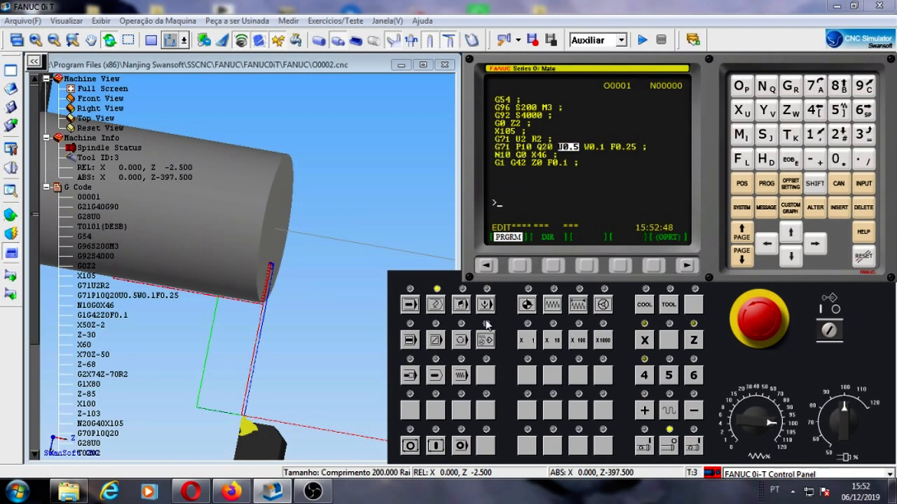
Review the contour blocks between N10 and N20, the G70 finishing cycle and the G75 grooving cycle
{"action": "key", "text": "Down"}
{"action": "key", "text": "Down"}
{"action": "key", "text": "Down"}
{"action": "key", "text": "Down"}
{"action": "key", "text": "Down"}
{"action": "key", "text": "Down"}
{"action": "key", "text": "Down"}
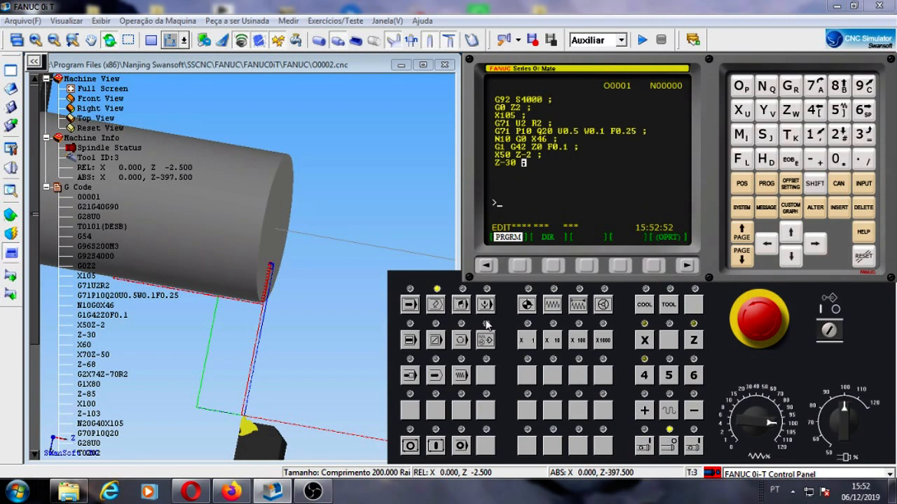
{"action": "key", "text": "Down"}
{"action": "key", "text": "Down"}
{"action": "key", "text": "Down"}
{"action": "key", "text": "Down"}
{"action": "key", "text": "Down"}
{"action": "key", "text": "Down"}
{"action": "key", "text": "Down"}
{"action": "key", "text": "Down"}
{"action": "key", "text": "Down"}
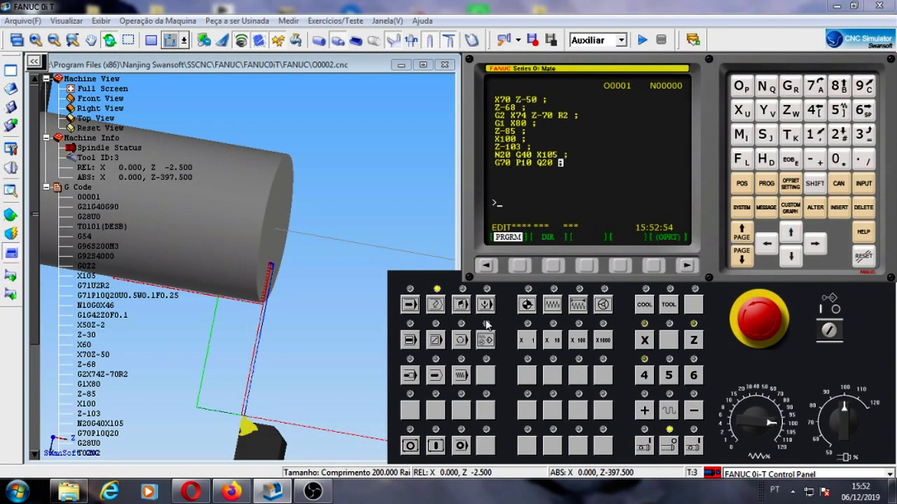
{"action": "key", "text": "Down"}
{"action": "key", "text": "Down"}
{"action": "key", "text": "Down"}
{"action": "key", "text": "Down"}
{"action": "key", "text": "Down"}
{"action": "key", "text": "Down"}
{"action": "key", "text": "Down"}
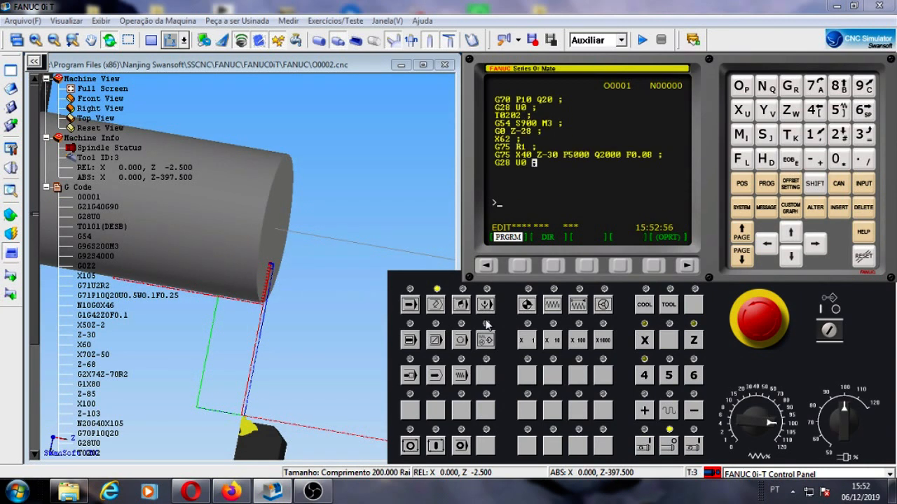
Examine the T0303 threading section, including the G76 cycle parameters and the blocks up to the program end
{"action": "key", "text": "Down"}
{"action": "key", "text": "Down"}
{"action": "key", "text": "Down"}
{"action": "key", "text": "Down"}
{"action": "key", "text": "Down"}
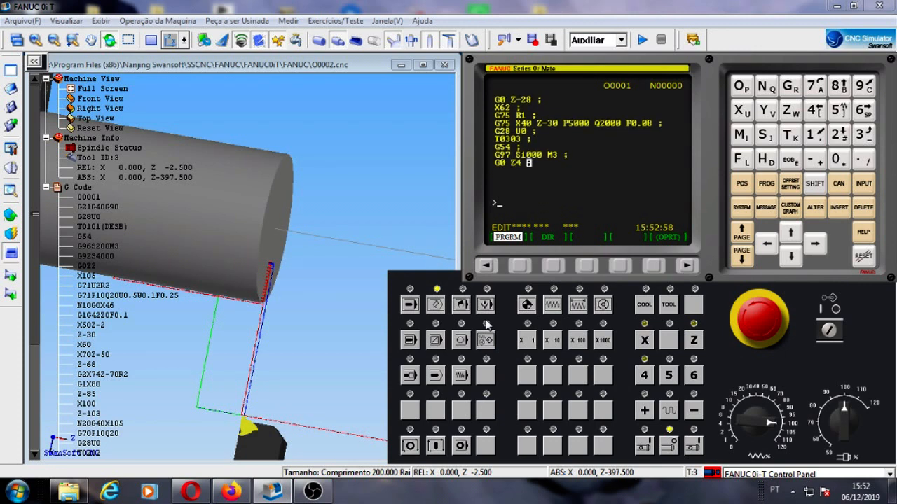
{"action": "key", "text": "Down"}
{"action": "key", "text": "Down"}
{"action": "key", "text": "Left"}
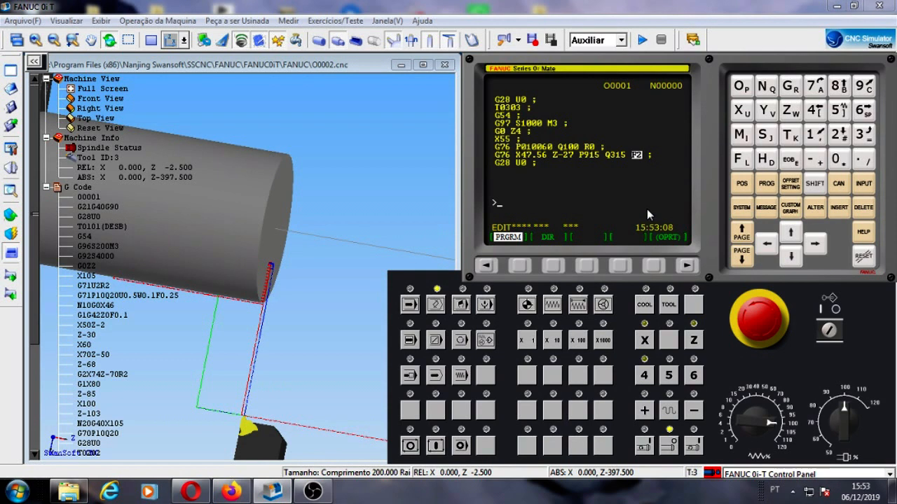
{"action": "key", "text": "Down"}
{"action": "key", "text": "Up"}
{"action": "key", "text": "Down"}
{"action": "key", "text": "Down"}
{"action": "key", "text": "Up"}
{"action": "key", "text": "Up"}
{"action": "key", "text": "Up"}
{"action": "key", "text": "Up"}
{"action": "key", "text": "Up"}
{"action": "key", "text": "Up"}
{"action": "key", "text": "Up"}
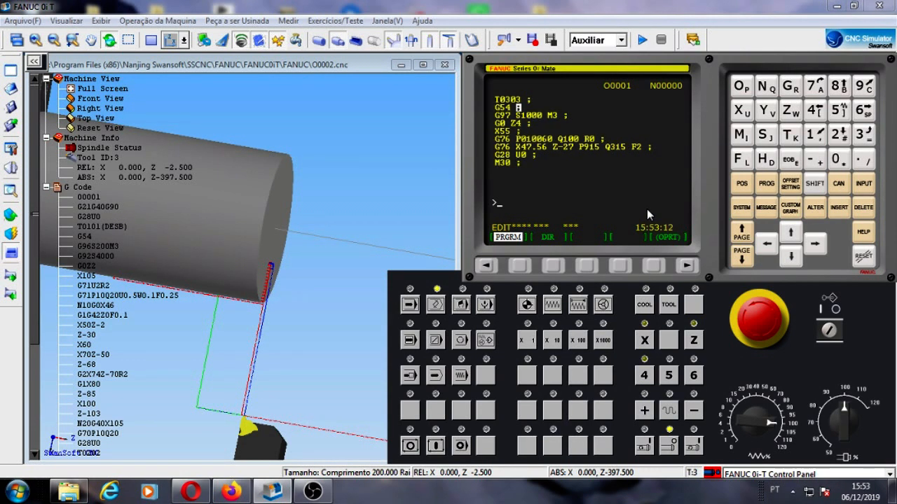
Switch the machine to memory mode and replace the workpiece with stock 103 mm in diameter and 200 mm long
{"action": "left_click", "coordinate": [411, 305]}
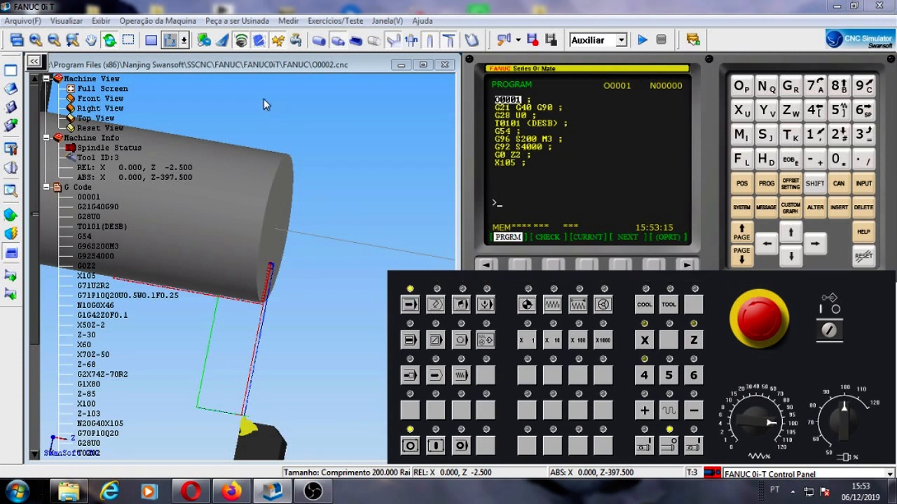
{"action": "left_click", "coordinate": [242, 21]}
{"action": "left_click", "coordinate": [264, 34]}
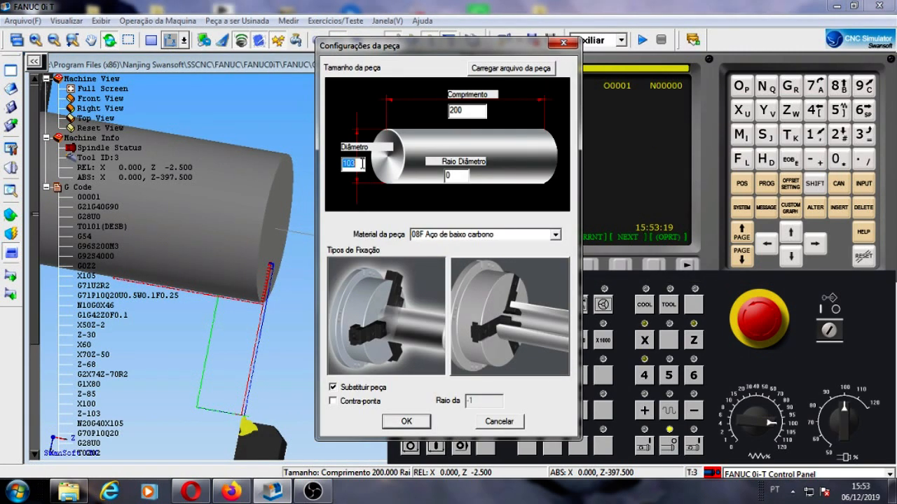
{"action": "left_click", "coordinate": [412, 421]}
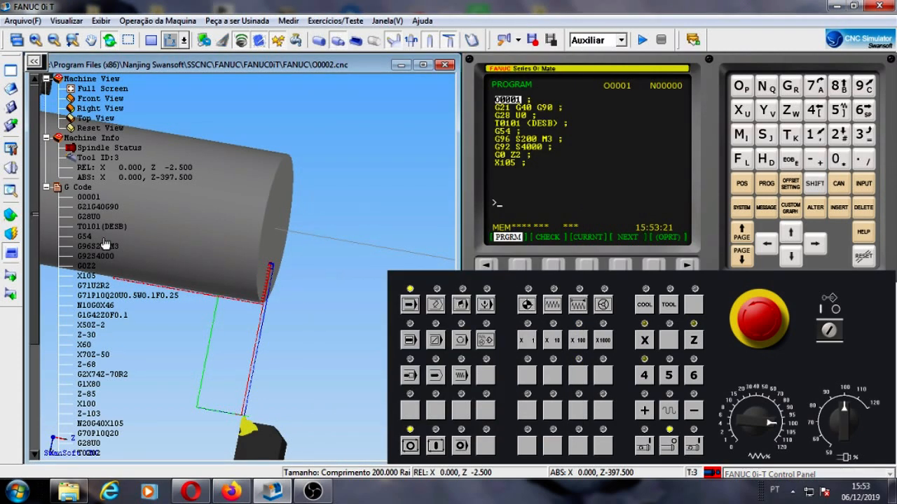
{"action": "left_click", "coordinate": [11, 216]}
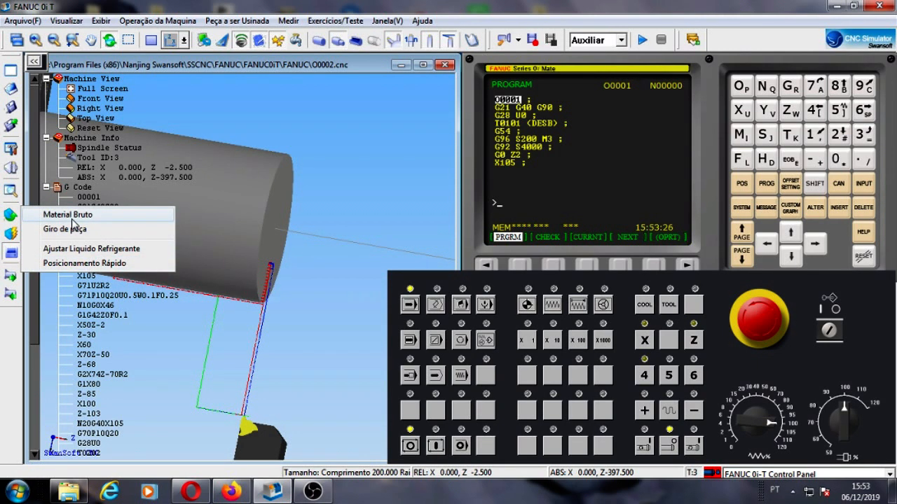
{"action": "left_click", "coordinate": [12, 169]}
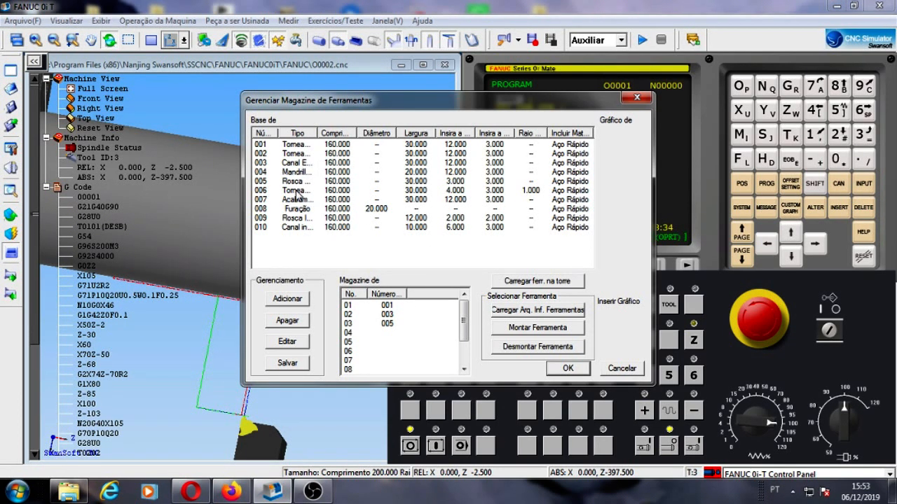
{"action": "left_click_drag", "start_coordinate": [297, 190], "coordinate": [380, 357]}
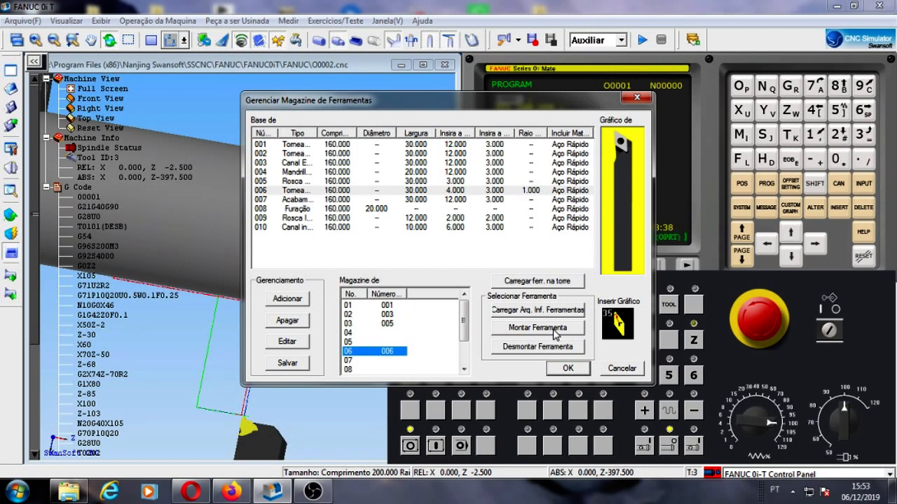
{"action": "left_click", "coordinate": [632, 371]}
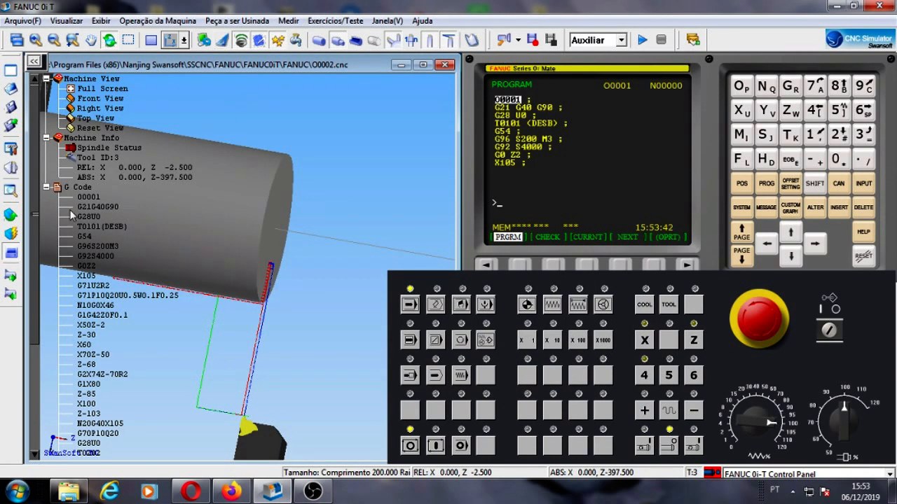
Use rapid positioning to place the tool tip at the centre of the workpiece's end face
{"action": "left_click", "coordinate": [14, 222]}
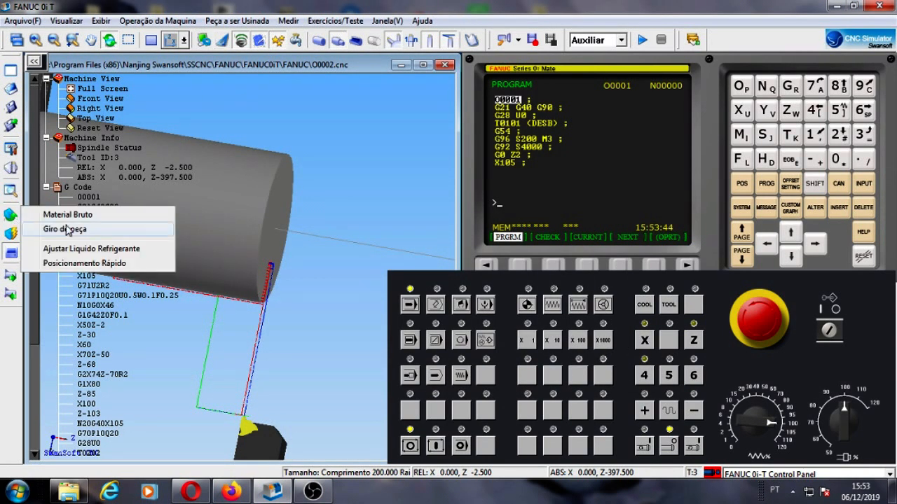
{"action": "left_click", "coordinate": [96, 263]}
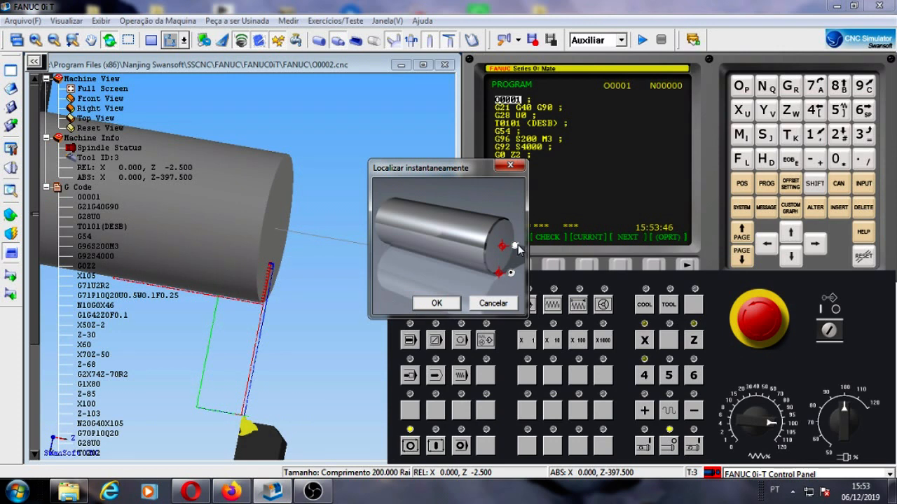
{"action": "left_click", "coordinate": [452, 307]}
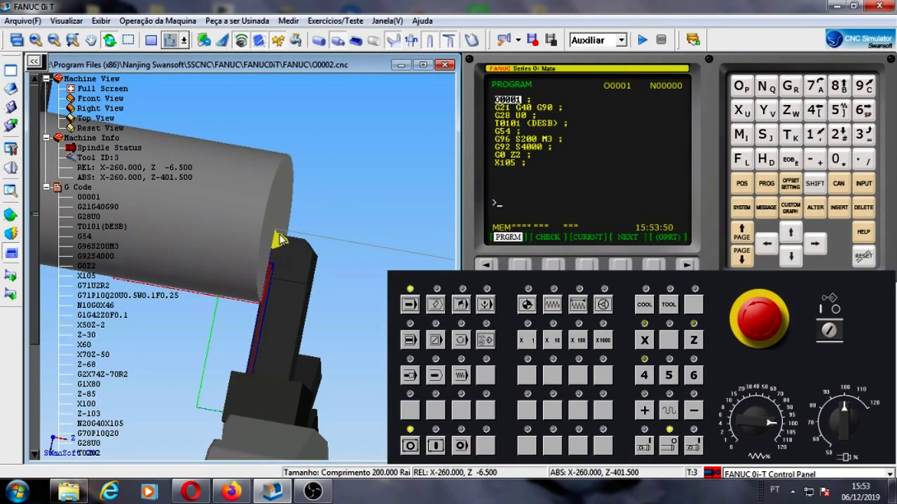
{"action": "scroll", "coordinate": [281, 248], "scroll_direction": "up", "scroll_amount": 5}
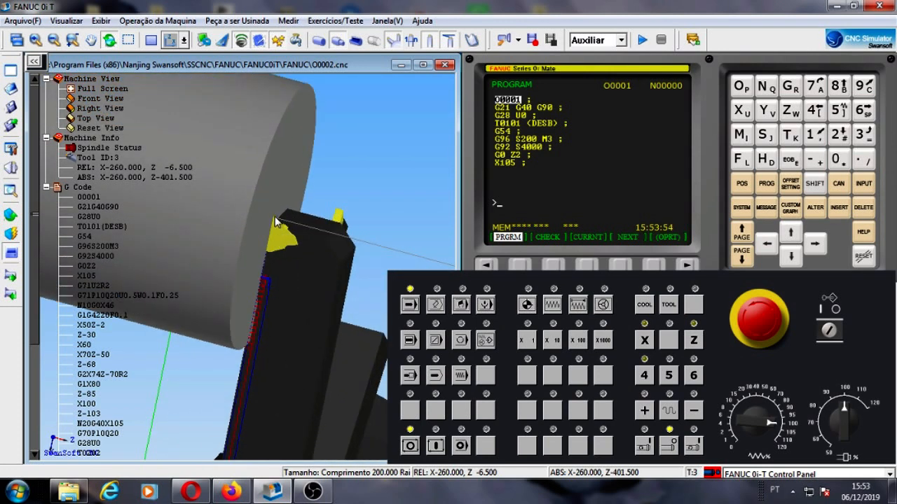
Open the tool geometry offsets and measure Z0 for offset G 003
{"action": "left_click", "coordinate": [790, 185]}
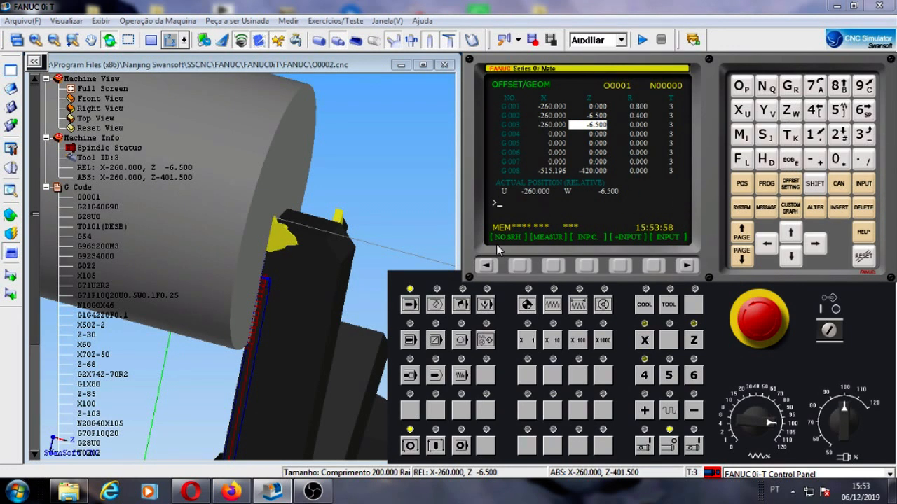
{"action": "left_click", "coordinate": [488, 266]}
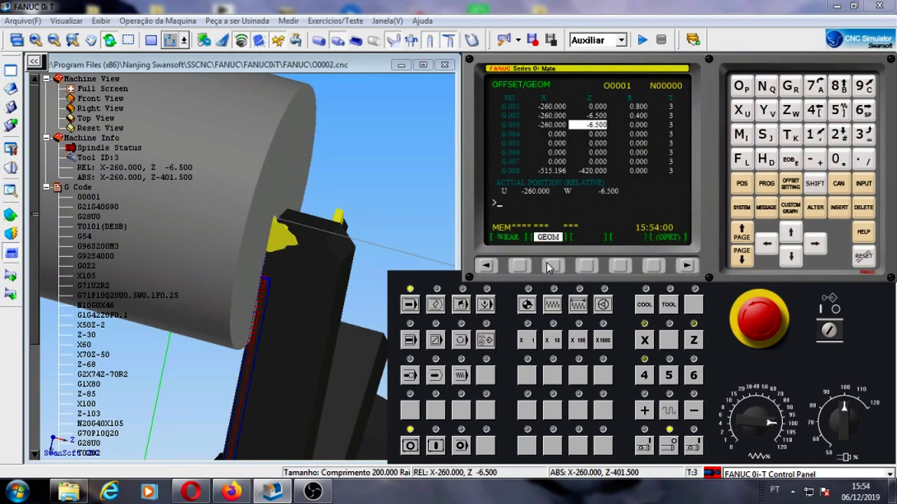
{"action": "left_click", "coordinate": [790, 110]}
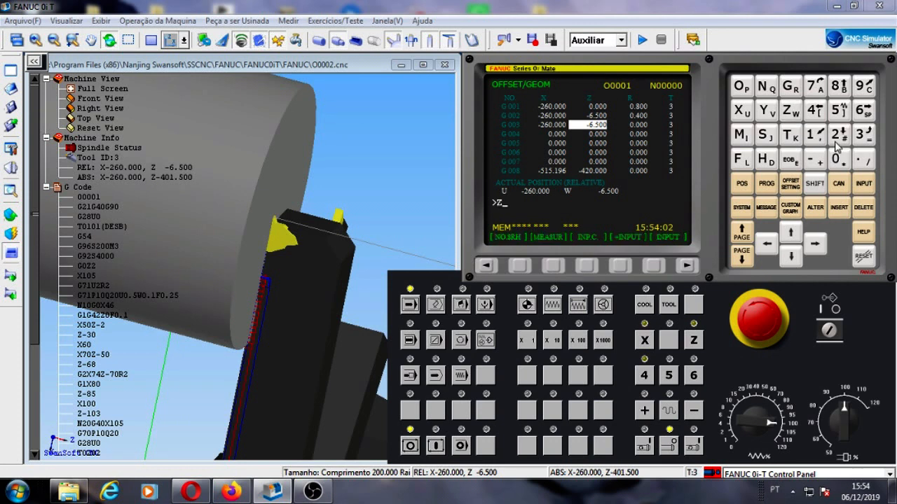
{"action": "left_click", "coordinate": [839, 162]}
{"action": "left_click", "coordinate": [554, 266]}
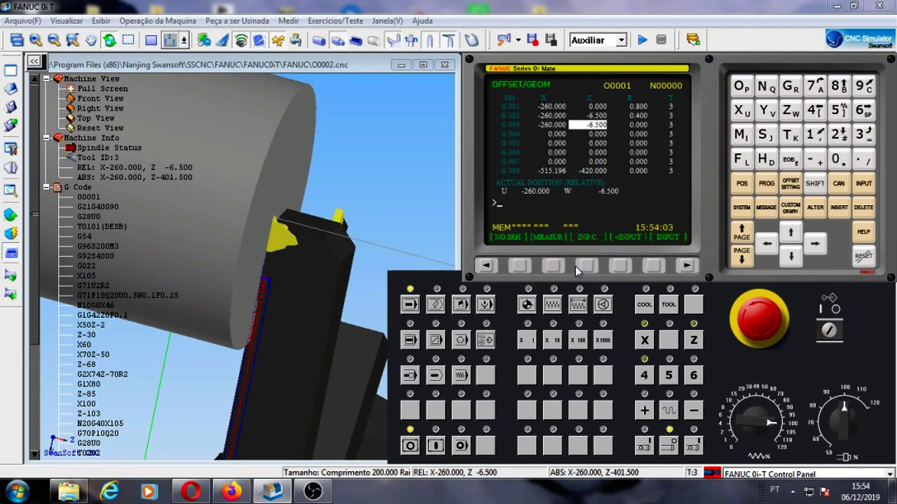
Measure X0 for tool geometry offset G 003
{"action": "left_click", "coordinate": [767, 244]}
{"action": "left_click", "coordinate": [744, 112]}
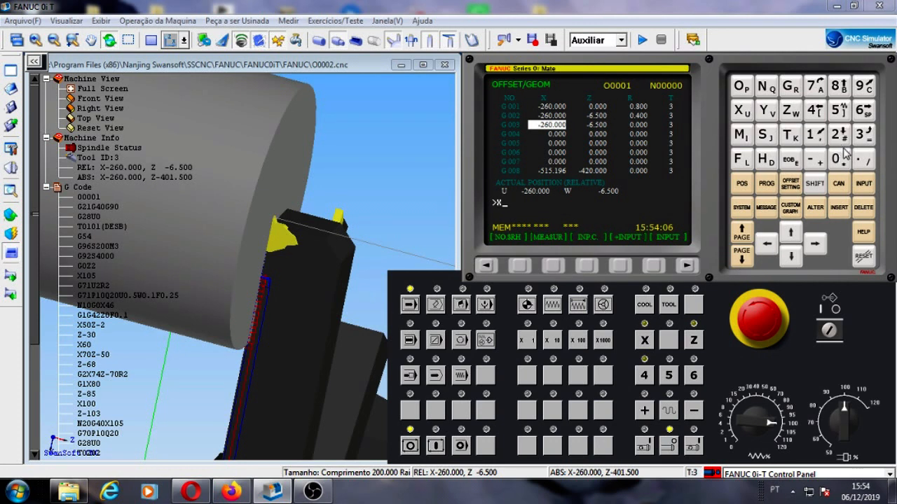
{"action": "left_click", "coordinate": [843, 151]}
{"action": "left_click", "coordinate": [553, 266]}
Jog the tool away from the face in the positive Z direction and return the X axis to its reference position
{"action": "left_click", "coordinate": [553, 306]}
{"action": "left_click", "coordinate": [692, 343]}
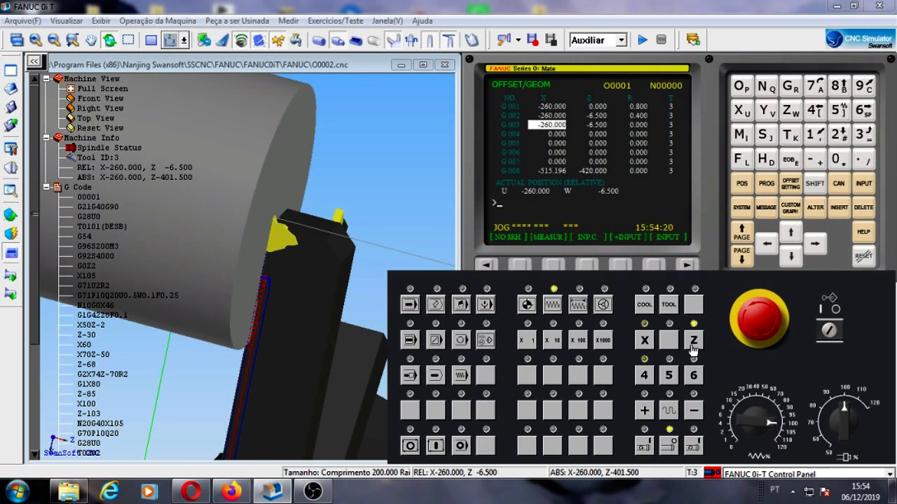
{"action": "left_click", "coordinate": [643, 412]}
{"action": "left_click", "coordinate": [739, 399]}
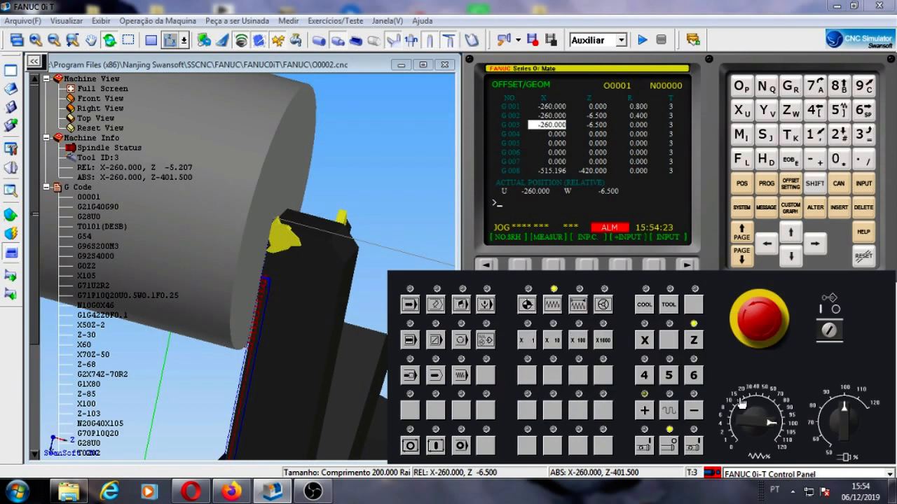
{"action": "left_click", "coordinate": [528, 305]}
{"action": "left_click", "coordinate": [645, 343]}
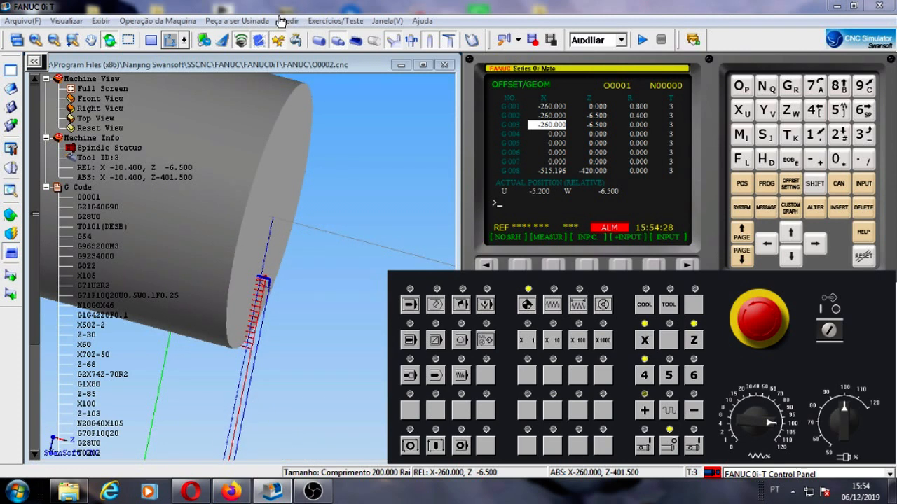
Replace the workpiece again with fresh stock 103 mm in diameter and 200 mm long
{"action": "left_click", "coordinate": [242, 20]}
{"action": "left_click", "coordinate": [247, 34]}
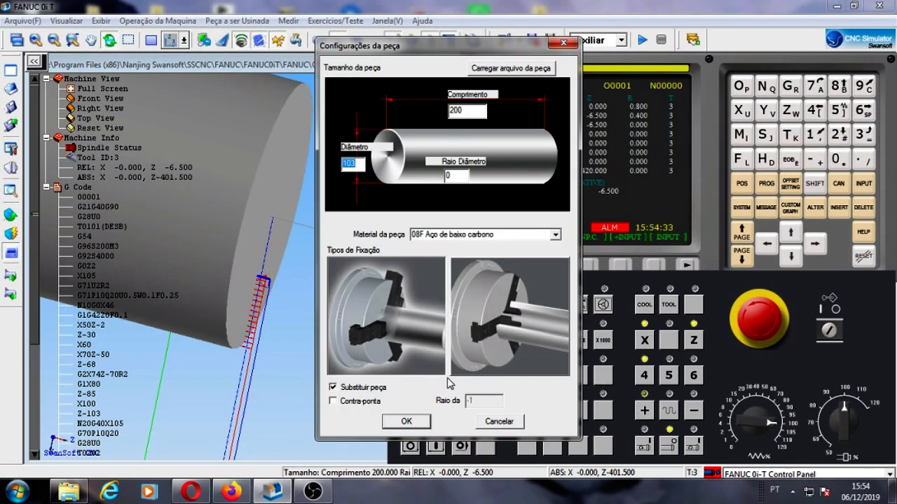
{"action": "left_click", "coordinate": [412, 424]}
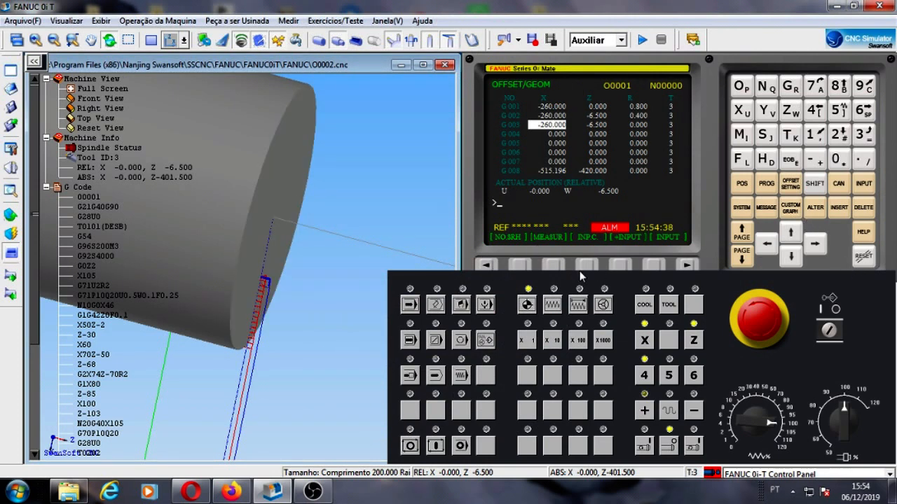
Engage and release the emergency stop to reset the machine alarm
{"action": "left_click", "coordinate": [690, 266]}
{"action": "left_click", "coordinate": [748, 318]}
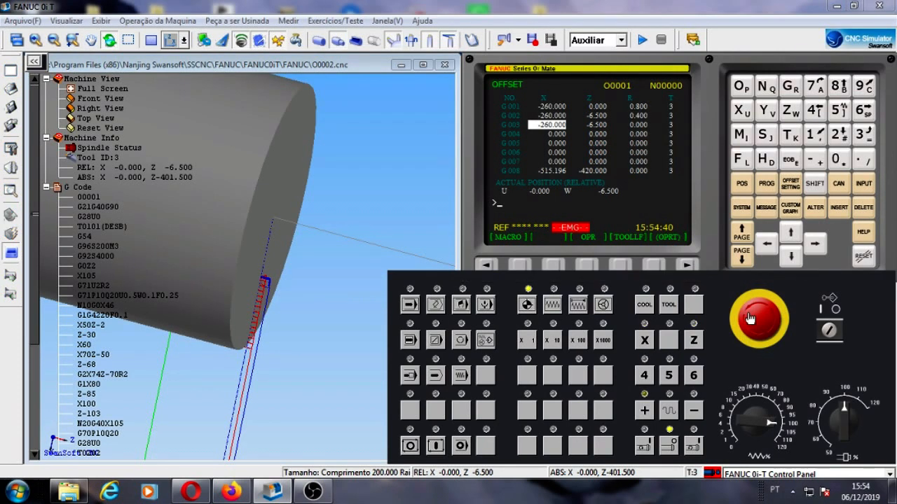
{"action": "left_click", "coordinate": [749, 318]}
Open the work coordinate offset page and select the Z value of G54
{"action": "left_click", "coordinate": [685, 267]}
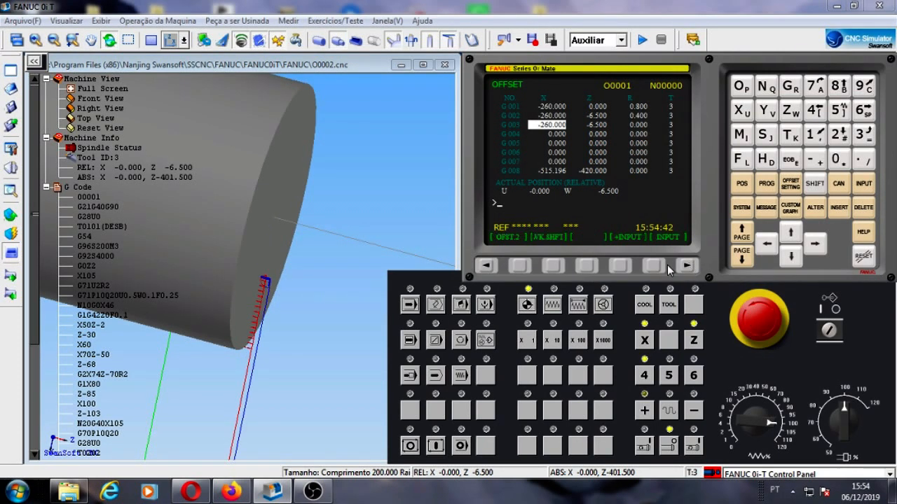
{"action": "left_click", "coordinate": [687, 268]}
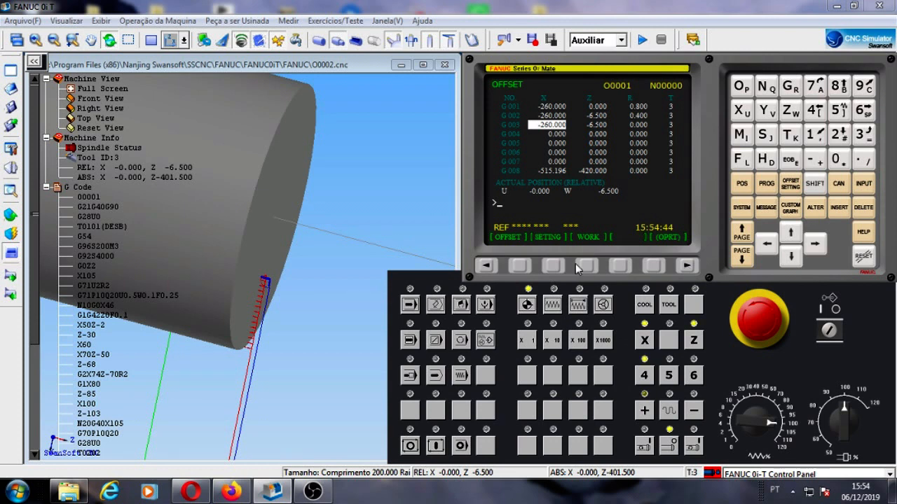
{"action": "left_click", "coordinate": [587, 266]}
{"action": "left_click", "coordinate": [788, 258]}
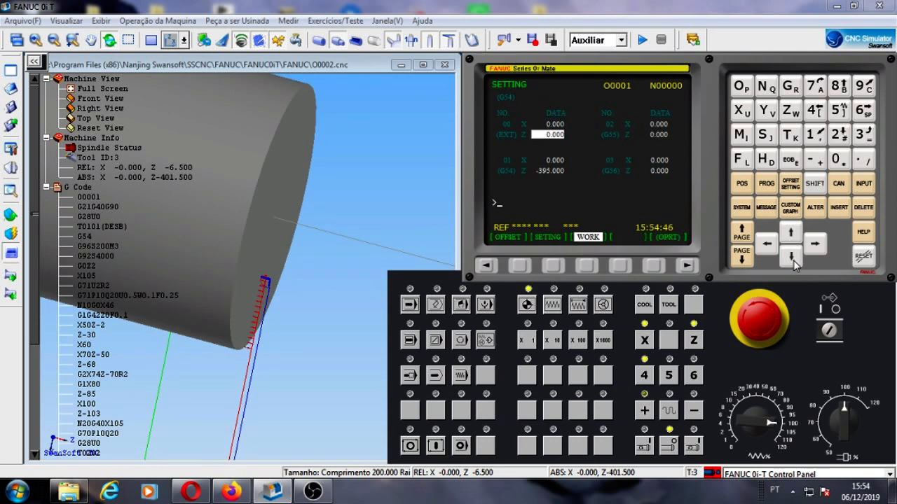
{"action": "left_click", "coordinate": [792, 262]}
{"action": "left_click", "coordinate": [792, 259]}
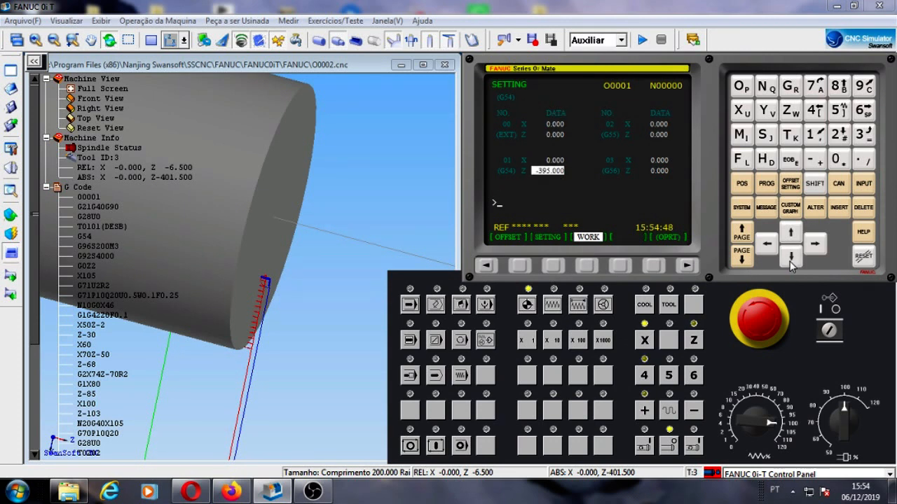
Measure Z0 for the G54 work offset at the current position of tool 3
{"action": "left_click", "coordinate": [790, 110]}
{"action": "left_click", "coordinate": [832, 160]}
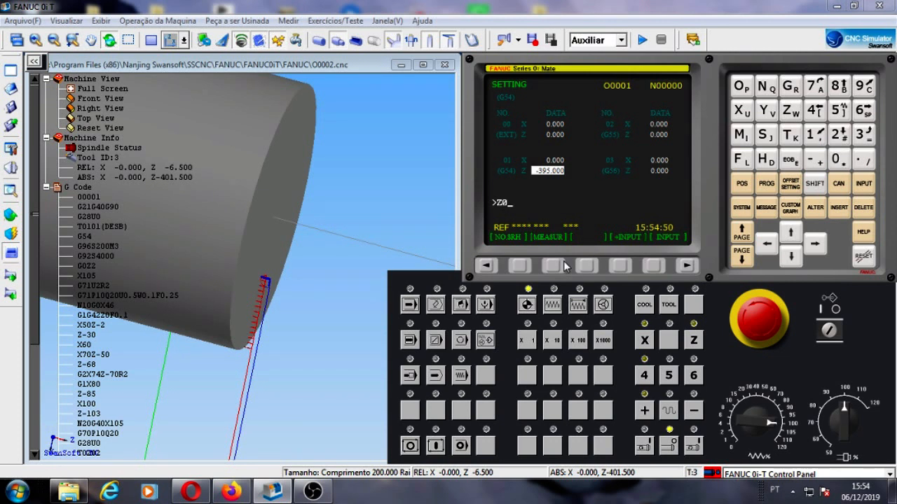
{"action": "left_click", "coordinate": [554, 266]}
Mount magazine station 01, holding turning tool 001, as the active tool
{"action": "left_click", "coordinate": [11, 172]}
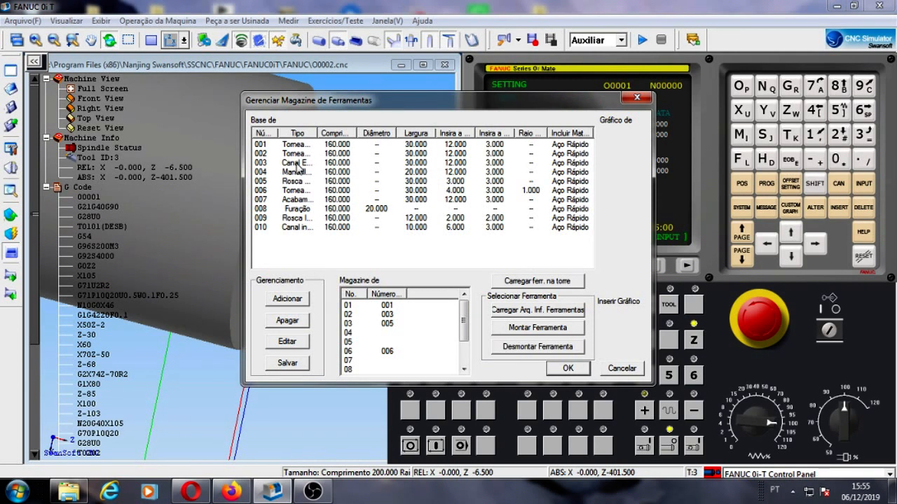
{"action": "left_click", "coordinate": [302, 145]}
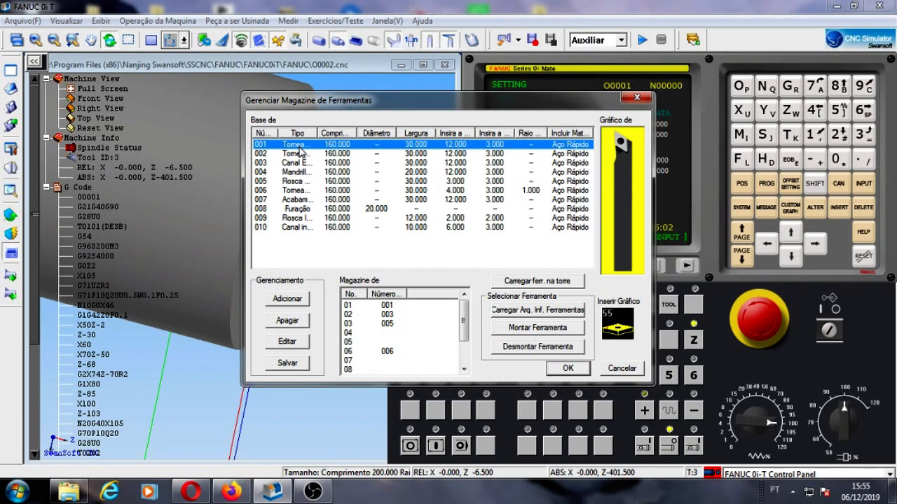
{"action": "left_click", "coordinate": [383, 307]}
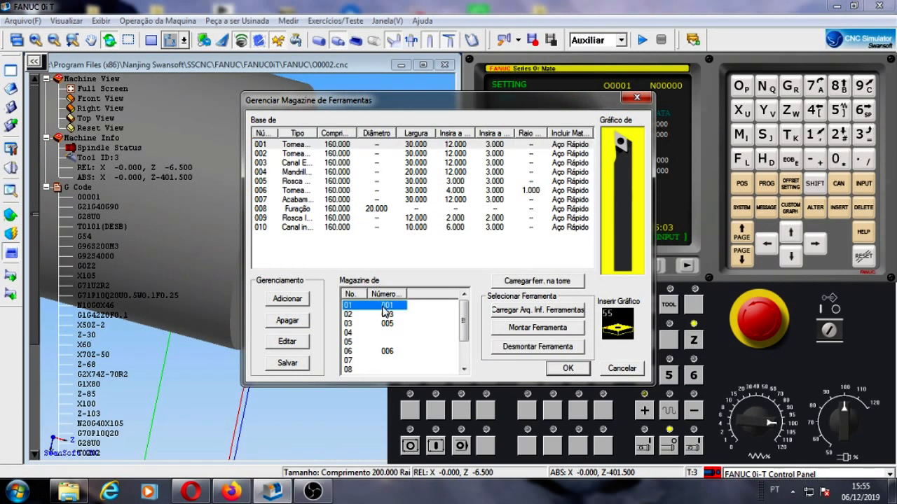
{"action": "left_click", "coordinate": [536, 329]}
{"action": "left_click", "coordinate": [568, 368]}
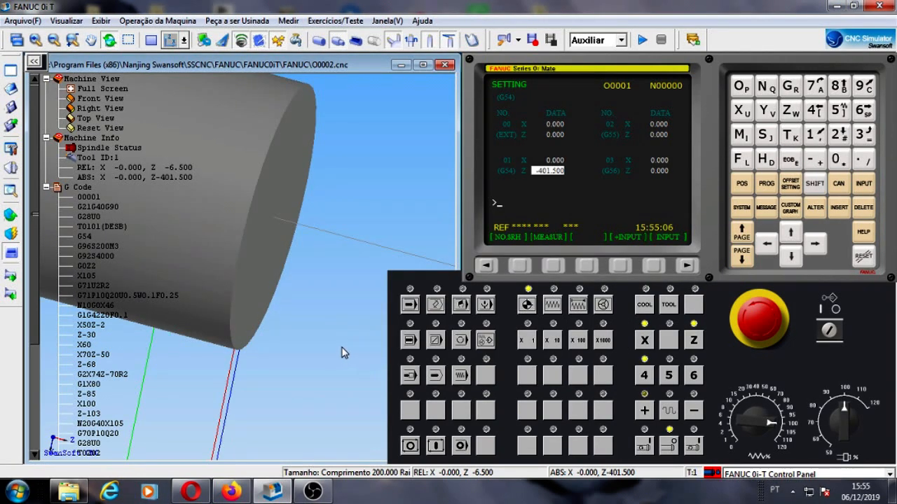
Position tool 1 instantly at the centre of the workpiece's front face with the quick-locate function
{"action": "scroll", "coordinate": [336, 353], "scroll_direction": "down", "scroll_amount": 5}
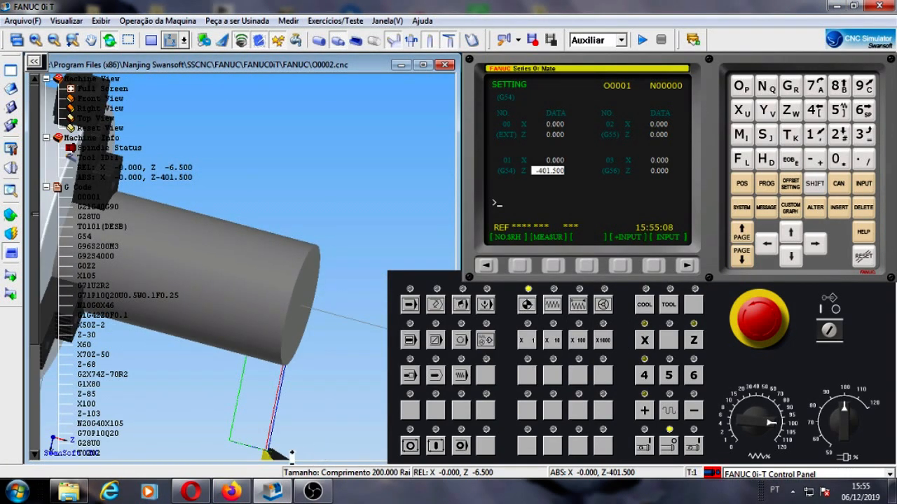
{"action": "mouse_move", "coordinate": [272, 492]}
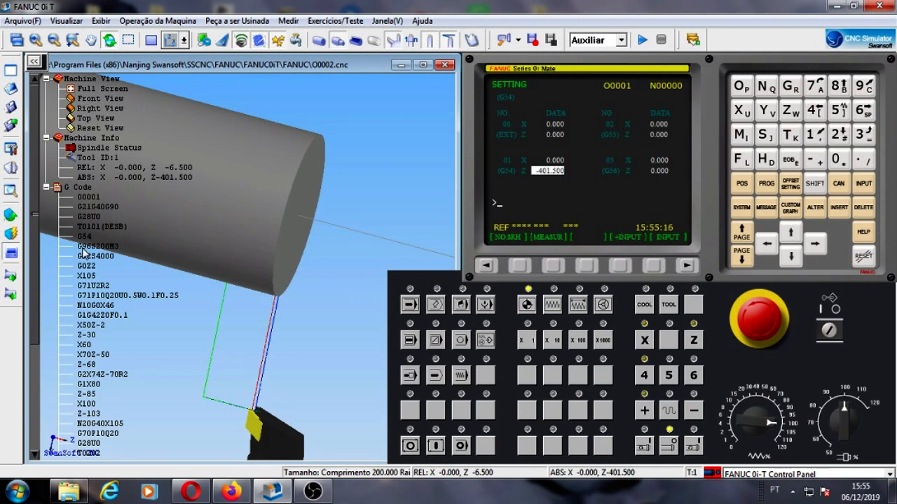
{"action": "left_click", "coordinate": [11, 215]}
{"action": "left_click", "coordinate": [116, 262]}
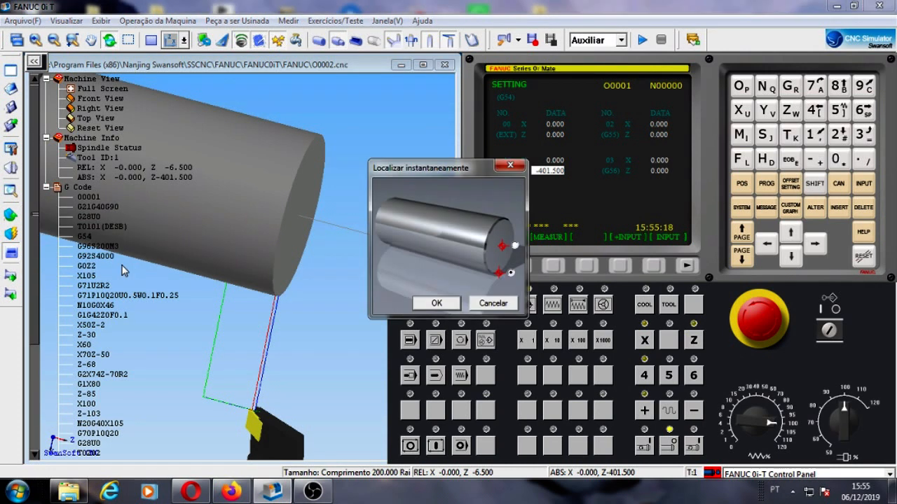
{"action": "left_click", "coordinate": [437, 302]}
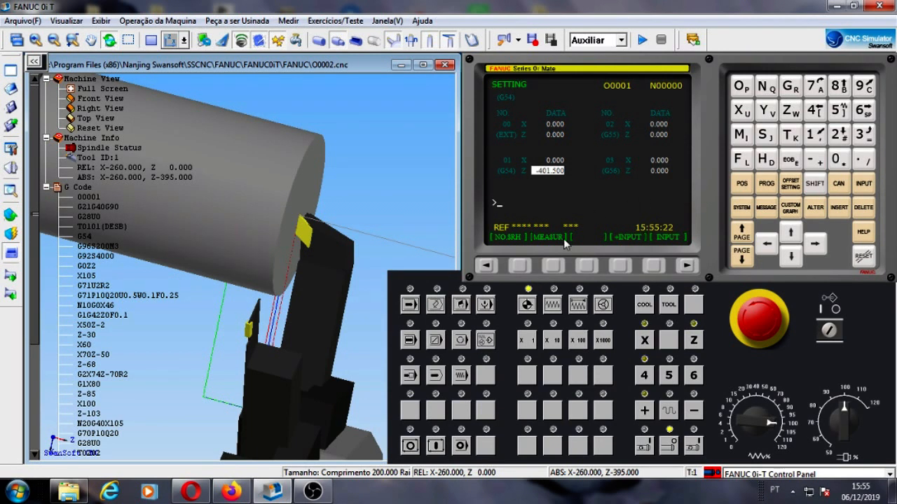
Measure Z0 for the G54 work offset with tool 1 touching the workpiece face
{"action": "left_click", "coordinate": [789, 111]}
{"action": "left_click", "coordinate": [835, 162]}
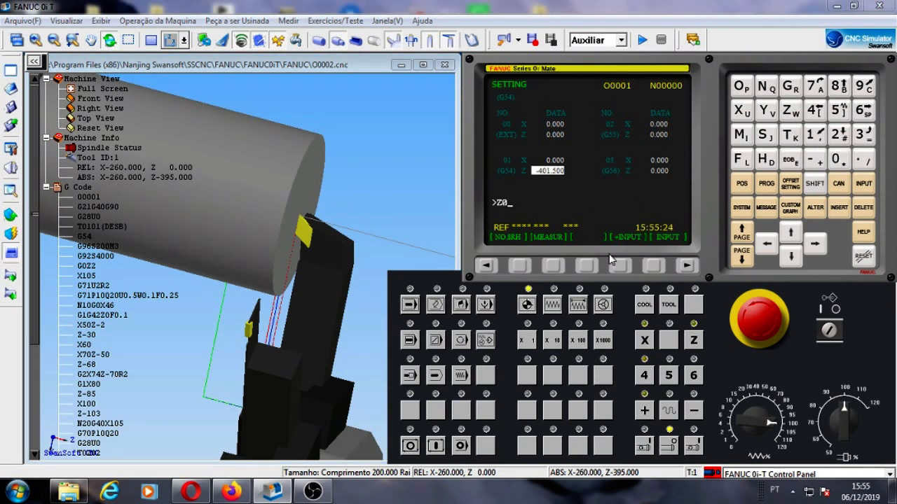
{"action": "left_click", "coordinate": [550, 267]}
Return the Z and X axes to their reference positions
{"action": "left_click", "coordinate": [693, 339]}
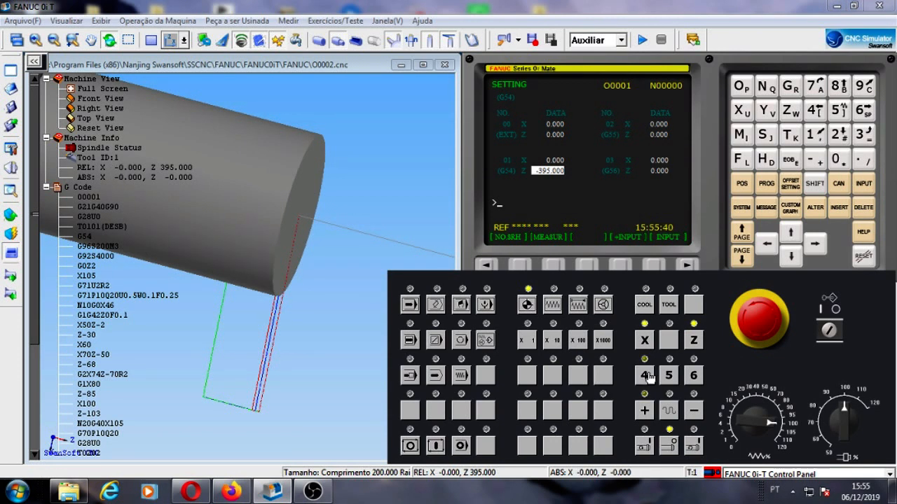
{"action": "left_click", "coordinate": [644, 375]}
{"action": "left_click", "coordinate": [341, 224]}
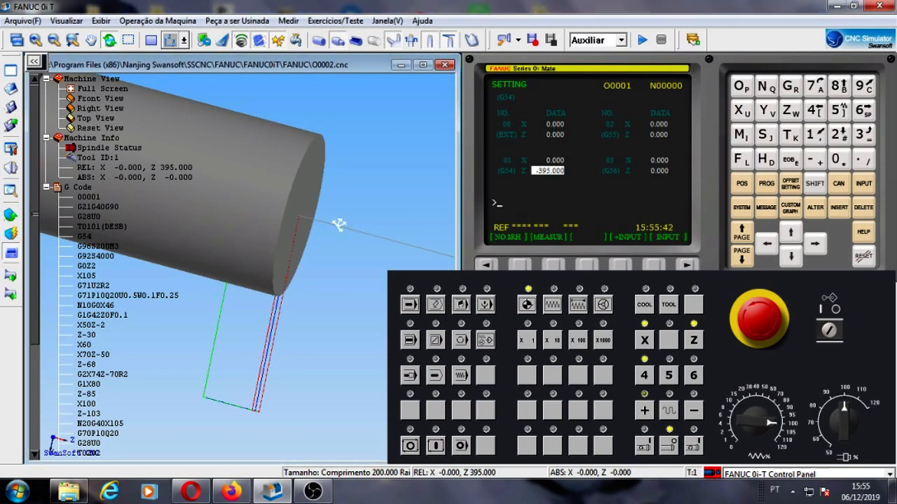
{"action": "scroll", "coordinate": [325, 203], "scroll_direction": "down", "scroll_amount": 6}
{"action": "scroll", "coordinate": [238, 98], "scroll_direction": "down", "scroll_amount": 3}
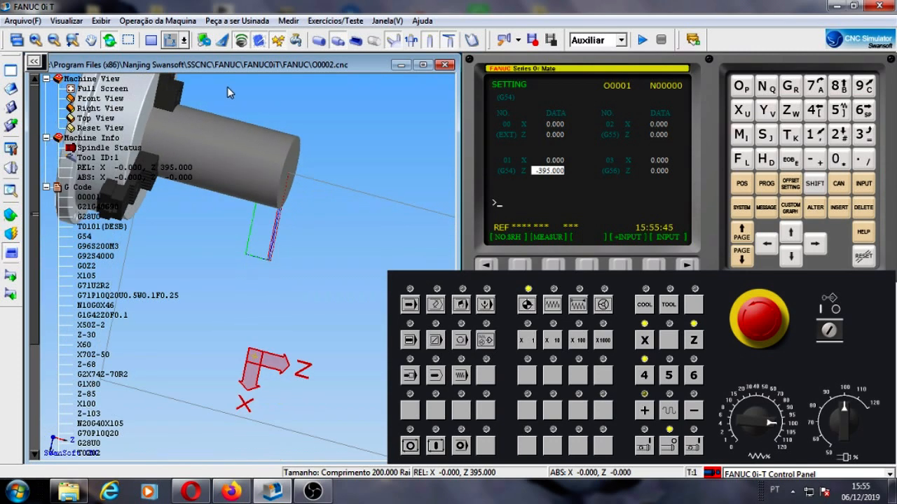
Show the machine enclosure, examine the whole lathe with the view reset, and hide the enclosure again
{"action": "left_click", "coordinate": [203, 41]}
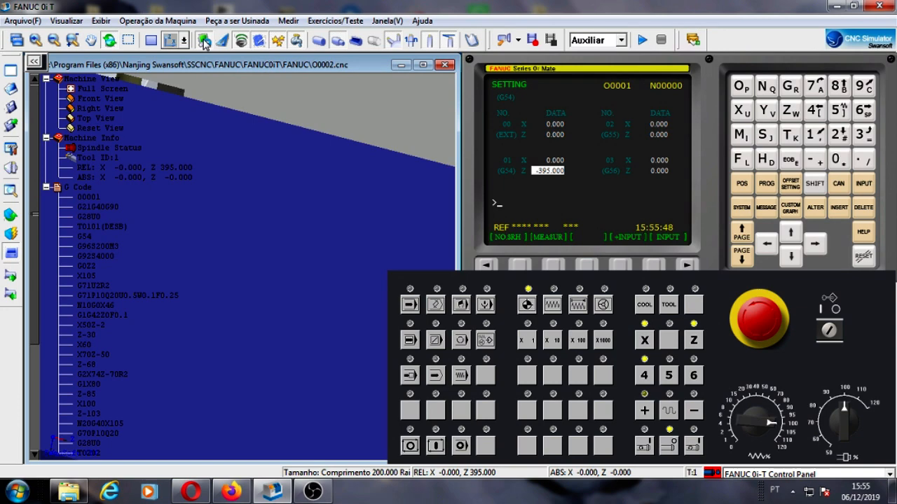
{"action": "left_click", "coordinate": [205, 42]}
{"action": "left_click", "coordinate": [204, 42]}
{"action": "middle_click_drag", "start_coordinate": [231, 107], "coordinate": [246, 194]}
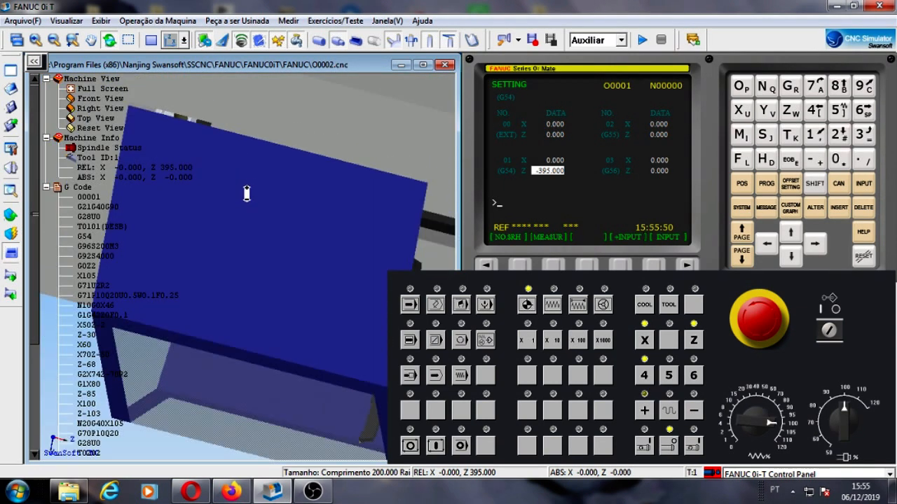
{"action": "mouse_move", "coordinate": [240, 115]}
{"action": "left_mouse_down"}
{"action": "mouse_move", "coordinate": [219, 241]}
{"action": "mouse_move", "coordinate": [240, 145]}
{"action": "mouse_move", "coordinate": [224, 114]}
{"action": "mouse_move", "coordinate": [176, 114]}
{"action": "mouse_move", "coordinate": [168, 103]}
{"action": "left_mouse_up"}
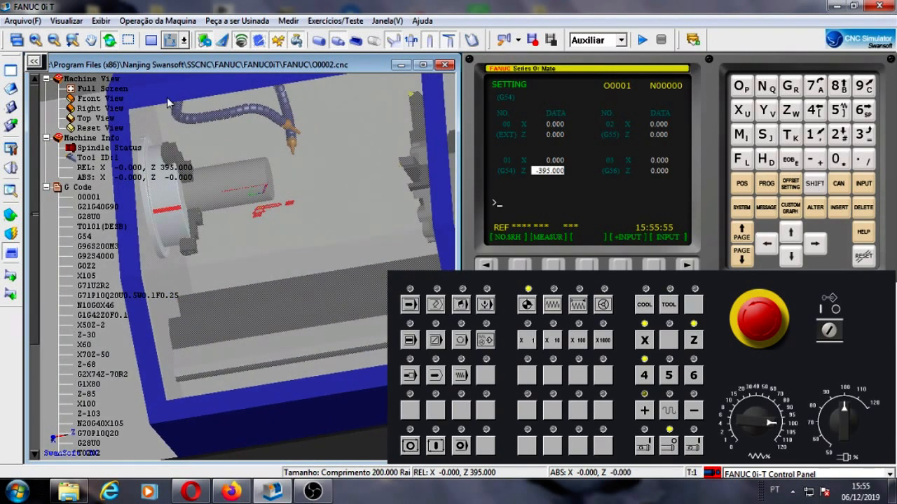
{"action": "left_click", "coordinate": [170, 41]}
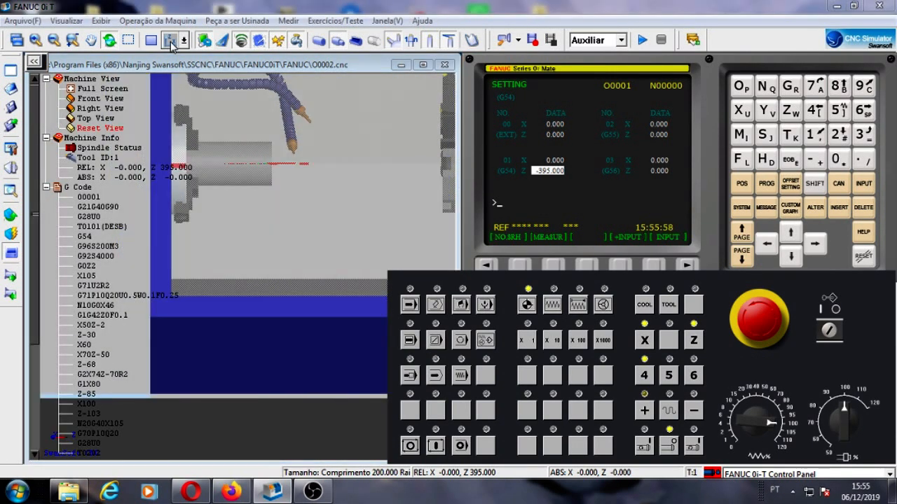
{"action": "left_click", "coordinate": [207, 42]}
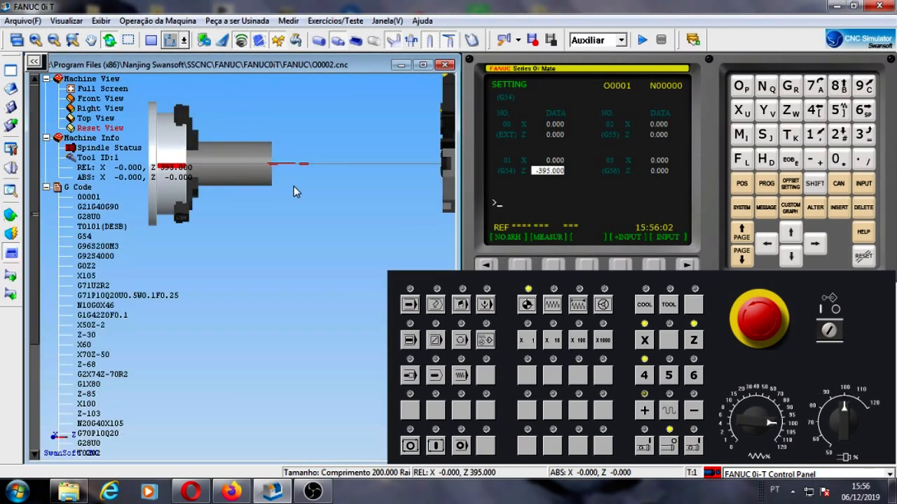
Run program O0001 in memory mode with the program check page displayed
{"action": "left_click_drag", "start_coordinate": [308, 194], "coordinate": [221, 244]}
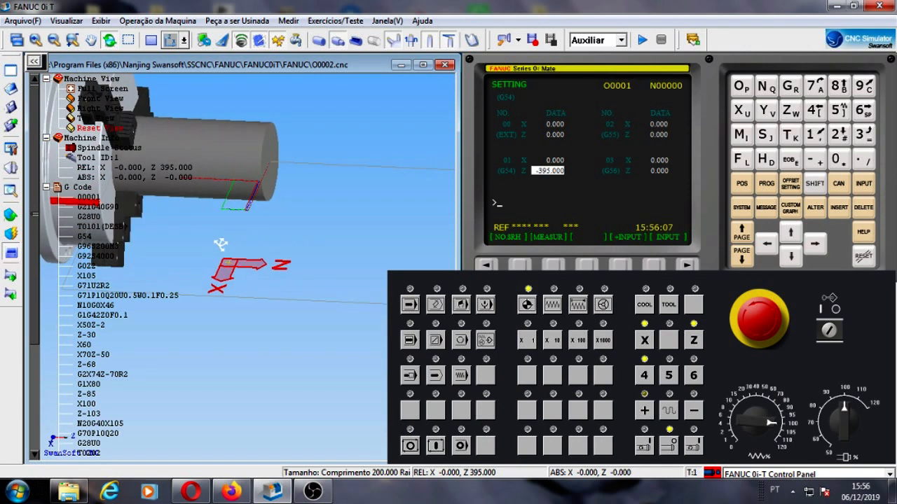
{"action": "left_click_drag", "start_coordinate": [251, 215], "coordinate": [301, 241]}
{"action": "left_click", "coordinate": [411, 304]}
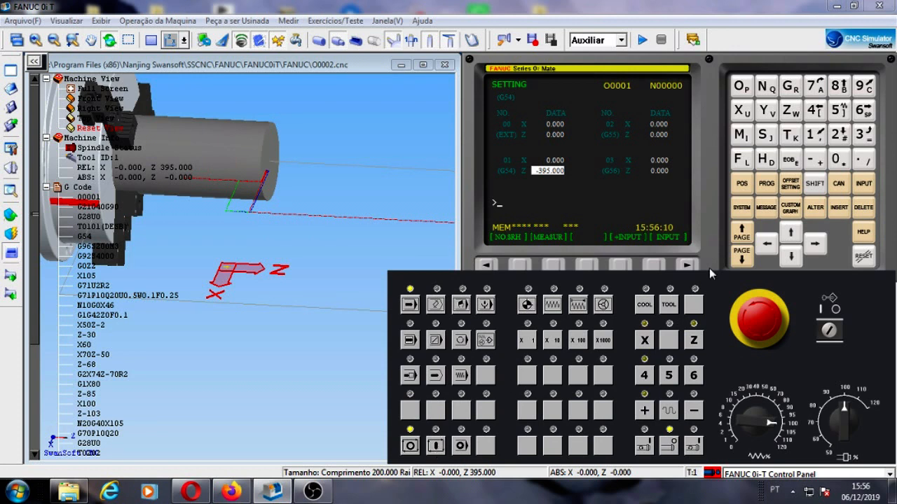
{"action": "left_click", "coordinate": [767, 184]}
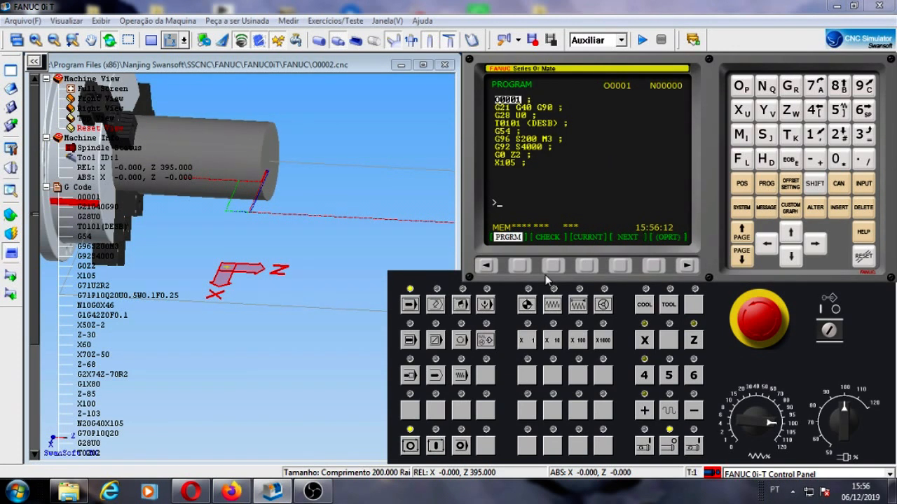
{"action": "left_click", "coordinate": [550, 265]}
{"action": "left_click", "coordinate": [438, 444]}
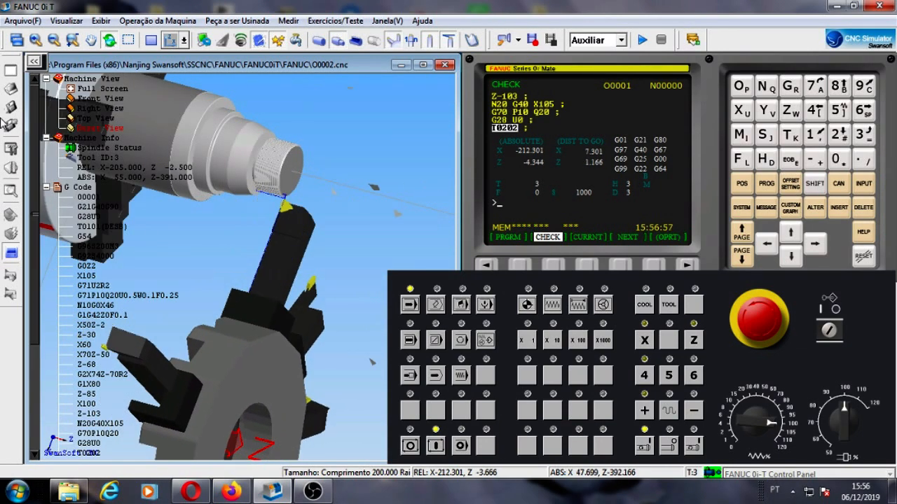
Enlarge the simulation view to full width and examine the machined part's steps, taper, groove and thread
{"action": "left_click", "coordinate": [15, 40]}
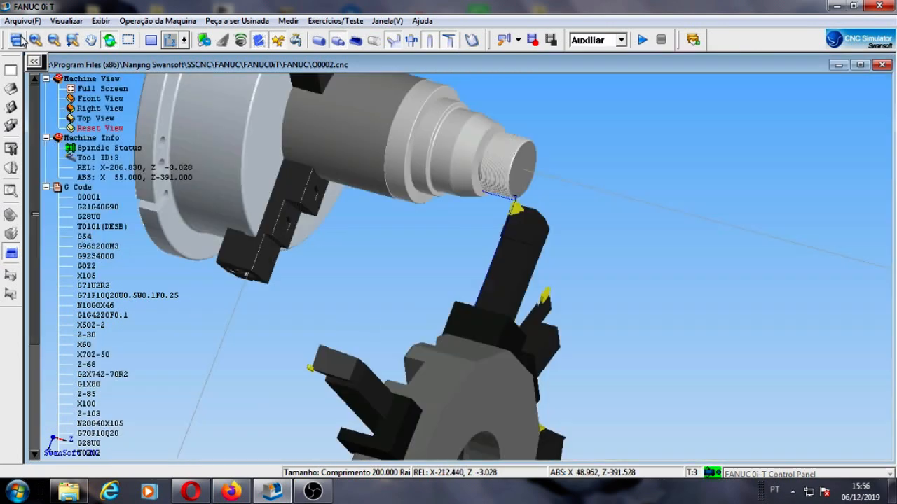
{"action": "scroll", "coordinate": [508, 84], "scroll_direction": "up", "scroll_amount": 7}
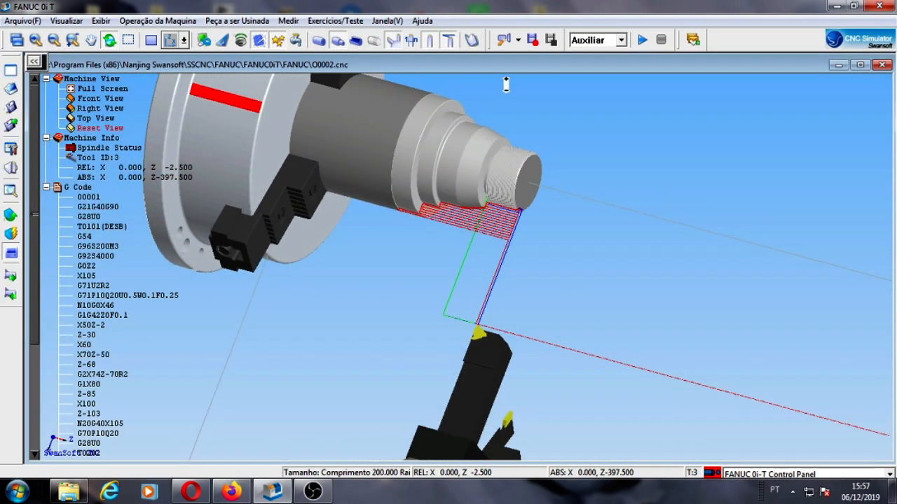
{"action": "scroll", "coordinate": [500, 151], "scroll_direction": "up", "scroll_amount": 1}
{"action": "left_click_drag", "start_coordinate": [501, 154], "coordinate": [574, 184]}
{"action": "scroll", "coordinate": [561, 216], "scroll_direction": "up", "scroll_amount": 1}
{"action": "scroll", "coordinate": [551, 204], "scroll_direction": "up", "scroll_amount": 2}
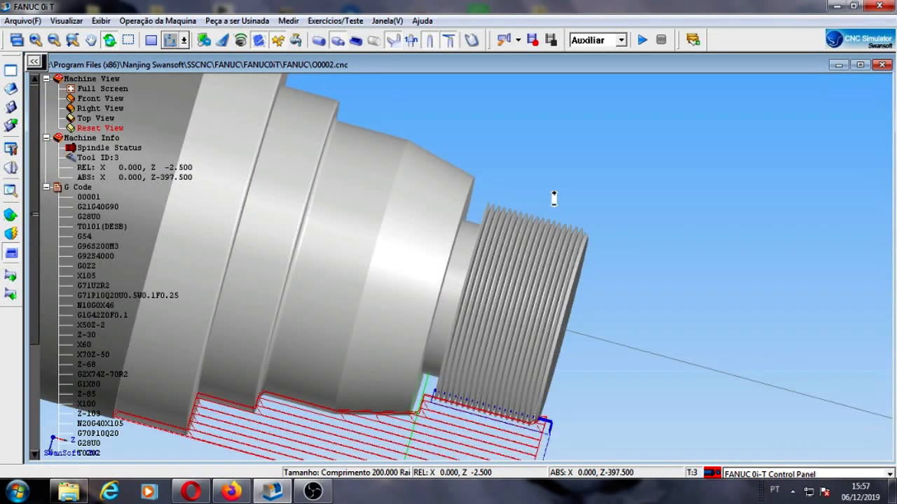
{"action": "scroll", "coordinate": [551, 203], "scroll_direction": "down", "scroll_amount": 1}
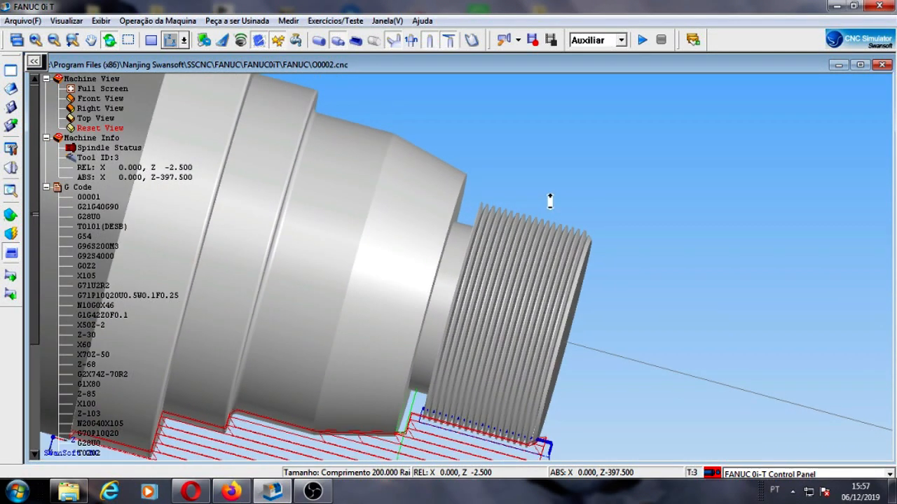
{"action": "left_click_drag", "start_coordinate": [482, 276], "coordinate": [430, 208]}
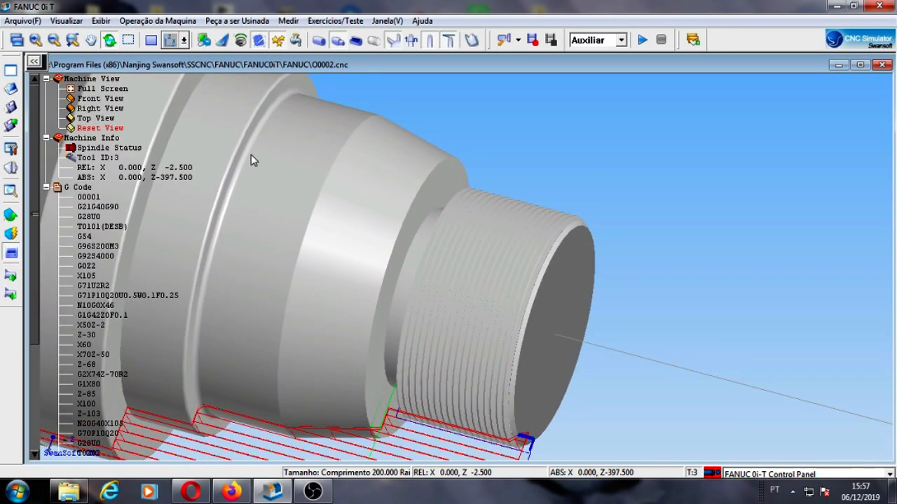
{"action": "scroll", "coordinate": [509, 241], "scroll_direction": "down", "scroll_amount": 5}
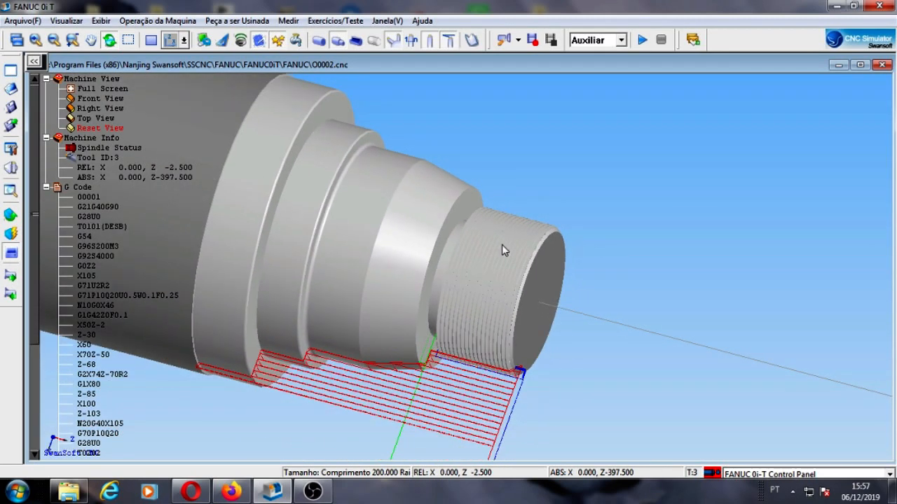
{"action": "scroll", "coordinate": [315, 105], "scroll_direction": "up", "scroll_amount": 2}
{"action": "scroll", "coordinate": [313, 99], "scroll_direction": "up", "scroll_amount": 2}
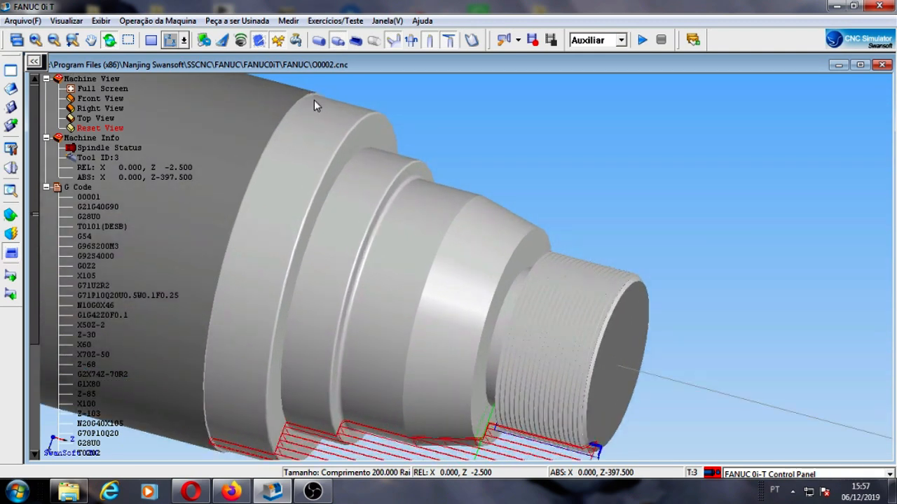
{"action": "scroll", "coordinate": [317, 97], "scroll_direction": "down", "scroll_amount": 2}
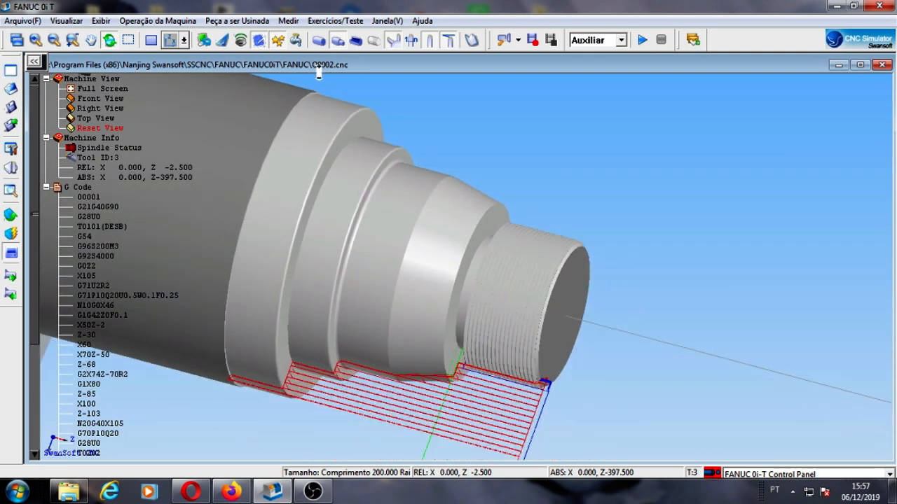
{"action": "scroll", "coordinate": [333, 100], "scroll_direction": "down", "scroll_amount": 1}
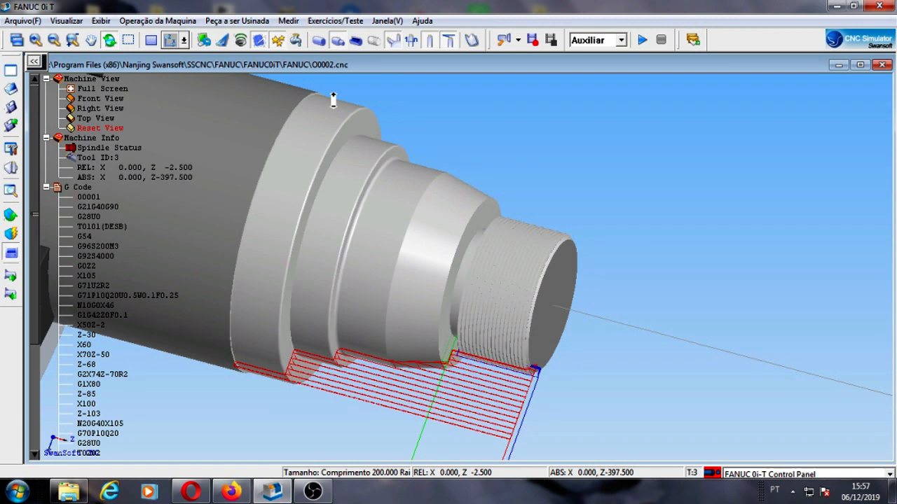
Open the tool path measurement in debug mode (Medir Caminho) for the machined program
{"action": "left_click", "coordinate": [288, 21]}
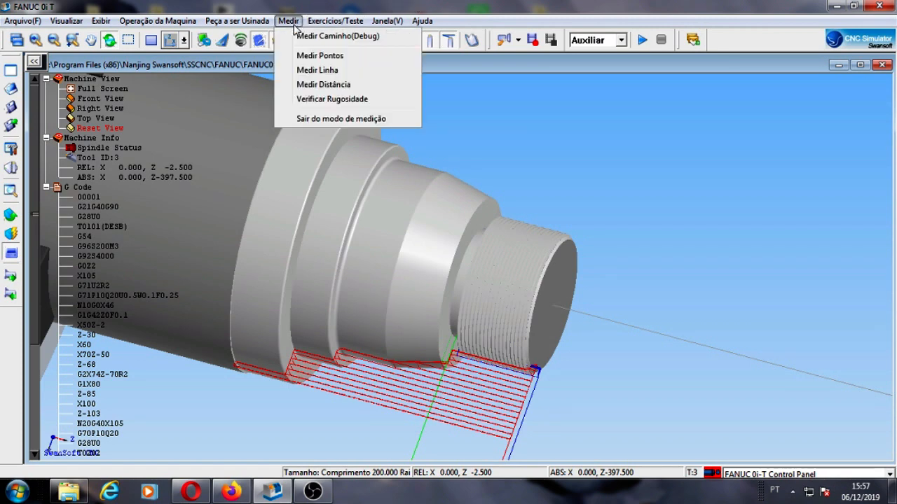
{"action": "left_click", "coordinate": [319, 38]}
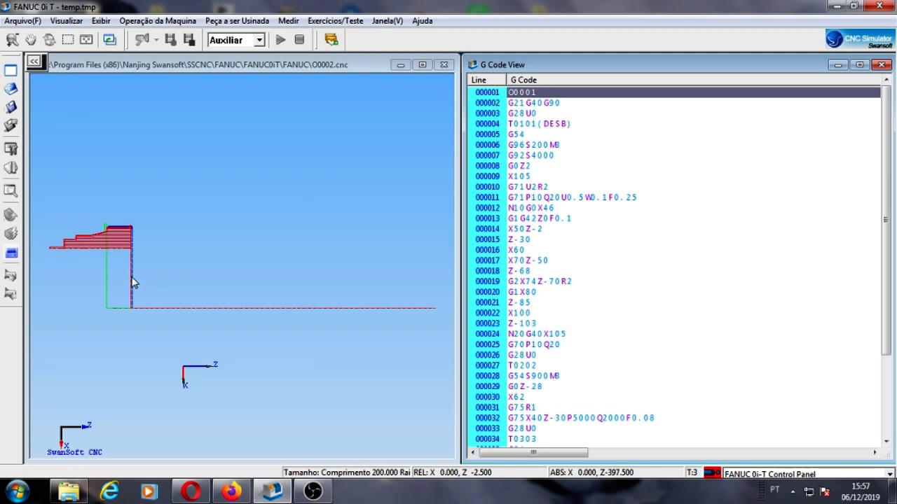